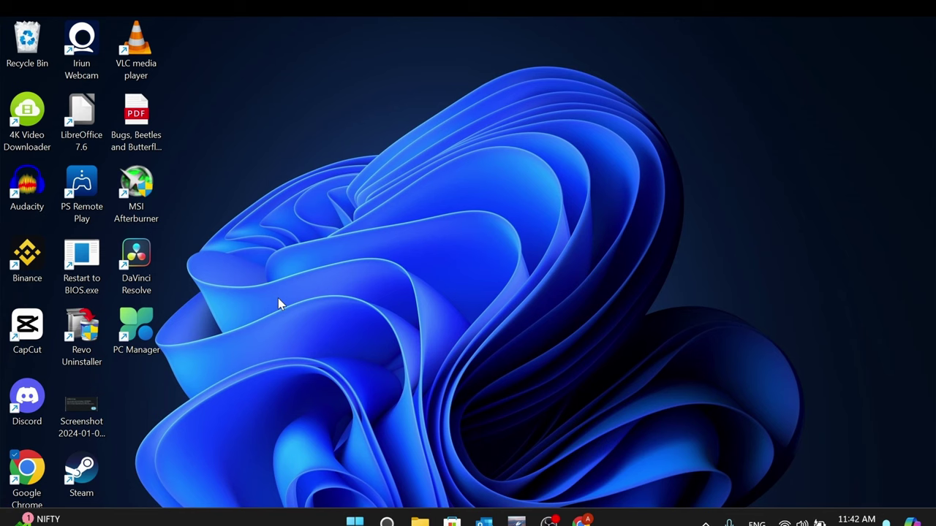
Step: Open Device Manager and expand the Disk drives category
key(super)
text(dev)
key(Return)
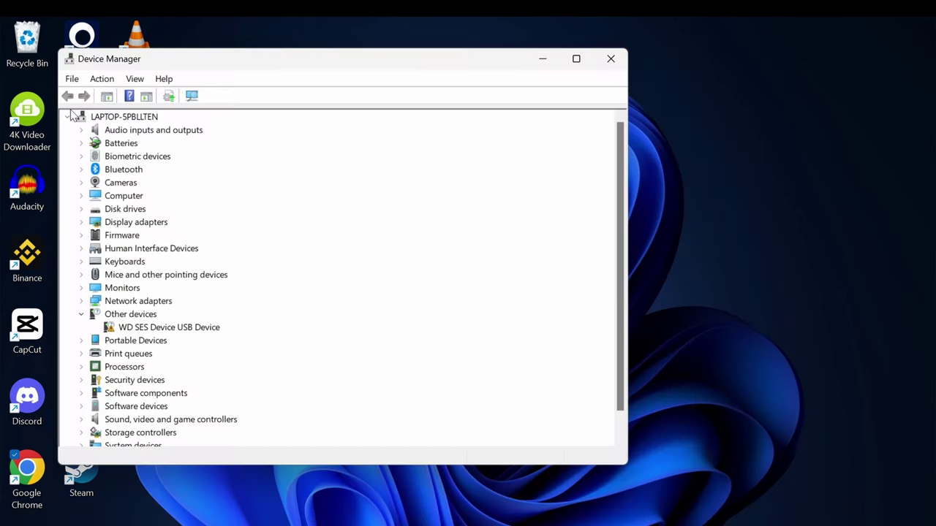
click(82, 209)
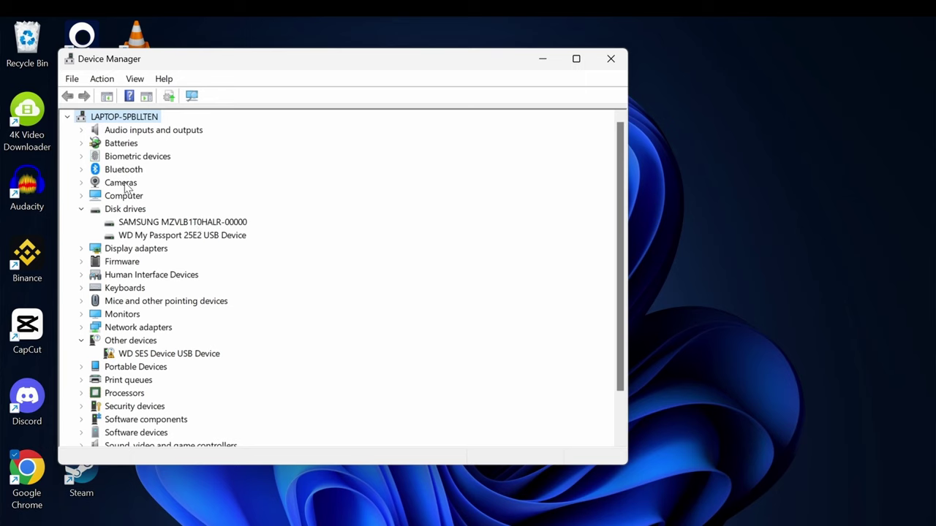
Step: Run an automatic driver search for the WD My Passport 25E2 USB Device, and close the update wizard
click(135, 239)
right_click(149, 241)
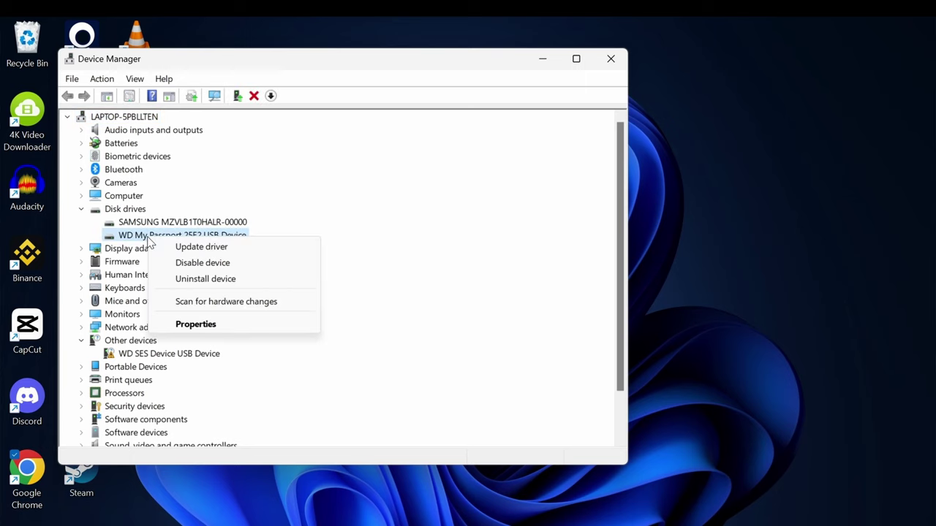
click(181, 247)
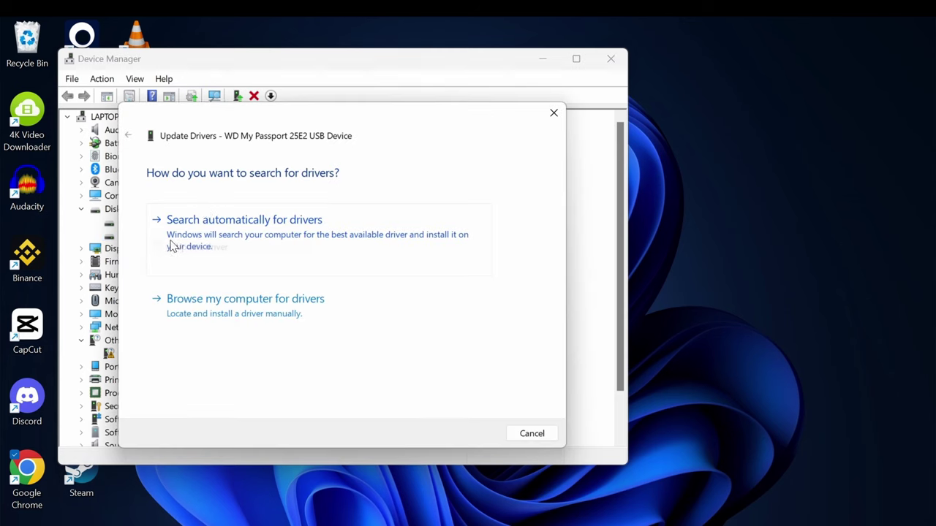
click(289, 226)
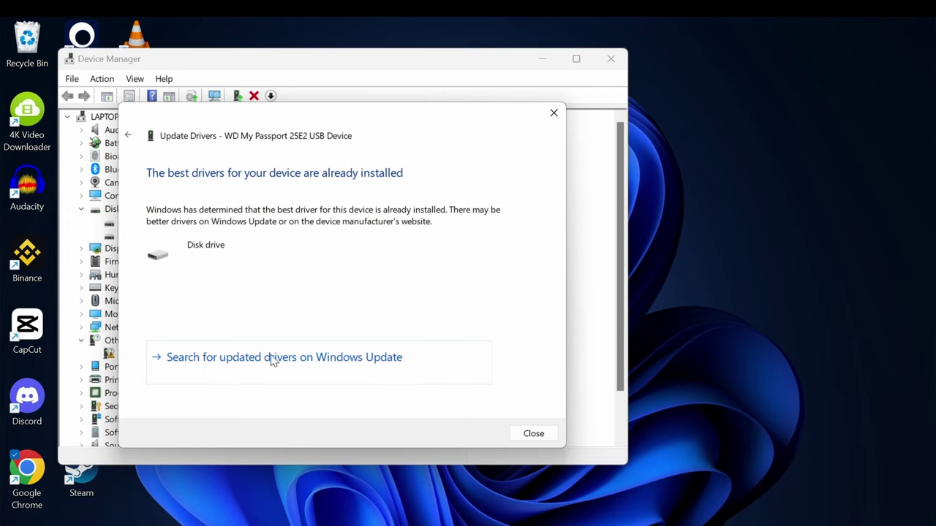
key(Escape)
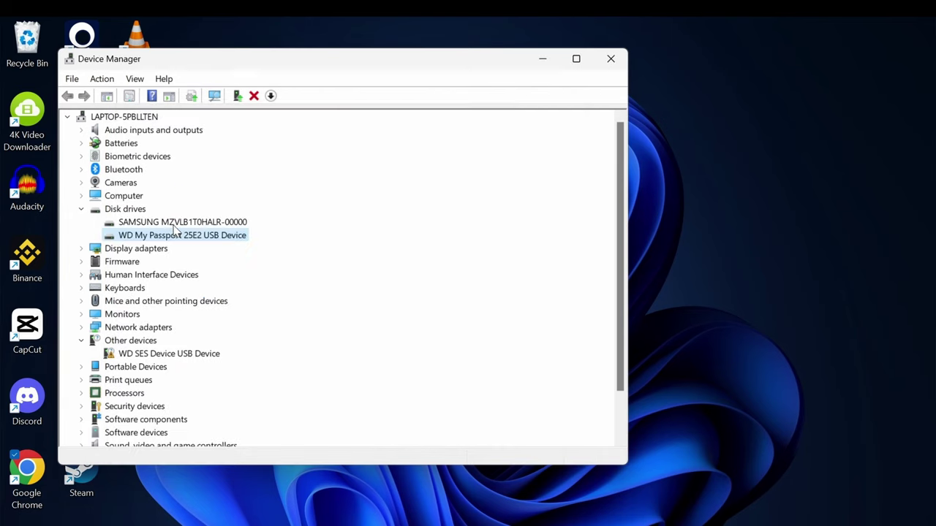
Step: Collapse the Disk drives category and run an automatic driver search for the WD SES Device USB Device under Other devices
click(81, 209)
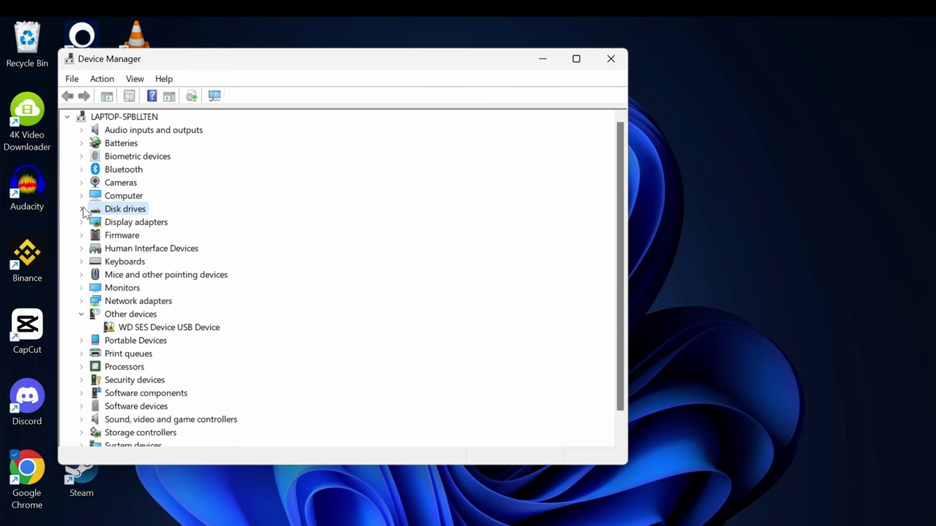
right_click(126, 332)
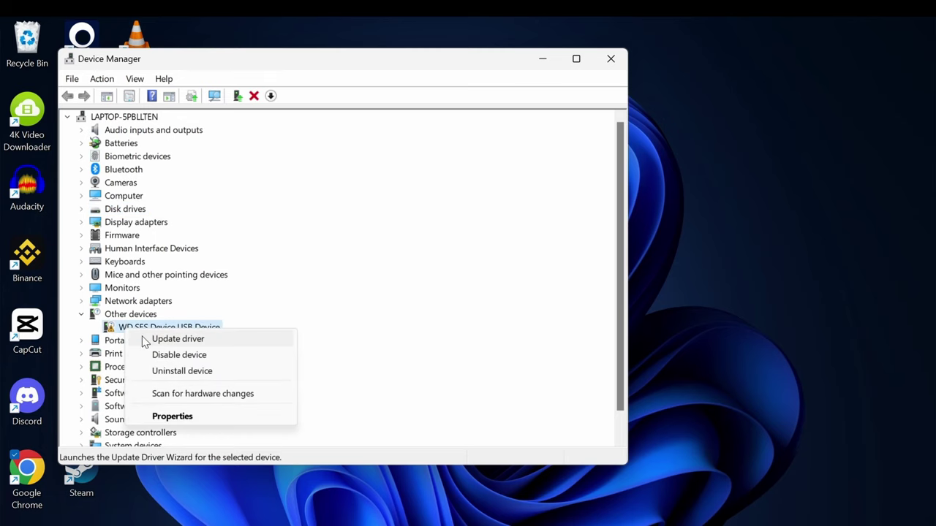
click(145, 340)
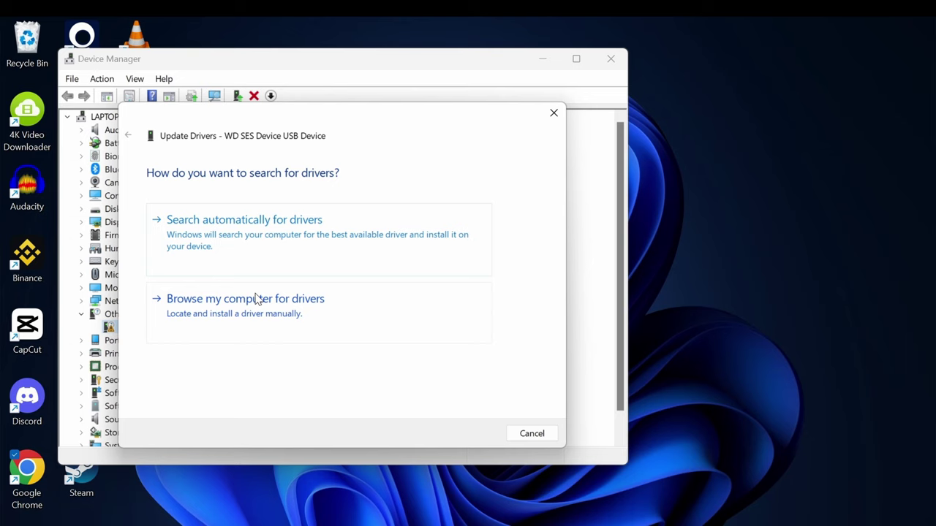
click(219, 226)
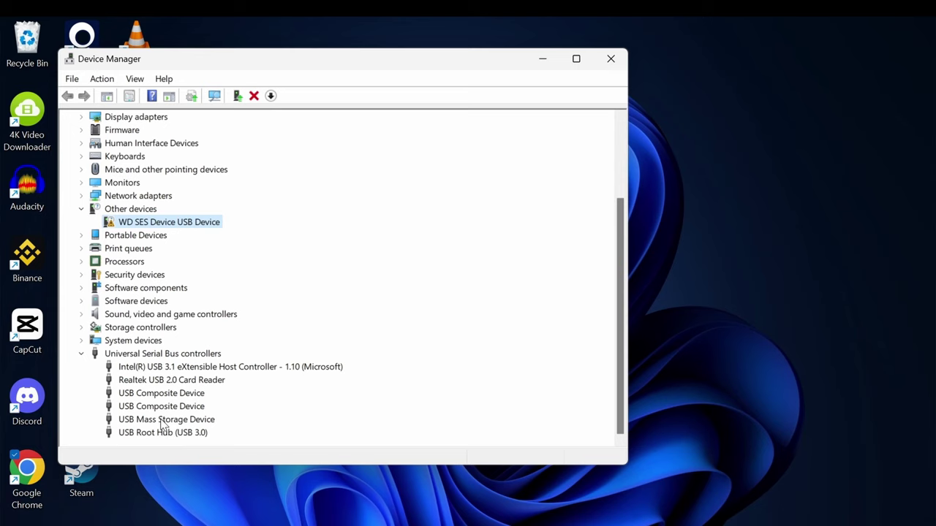
Step: Run an automatic driver search for the USB Mass Storage Device under Universal Serial Bus controllers
right_click(162, 423)
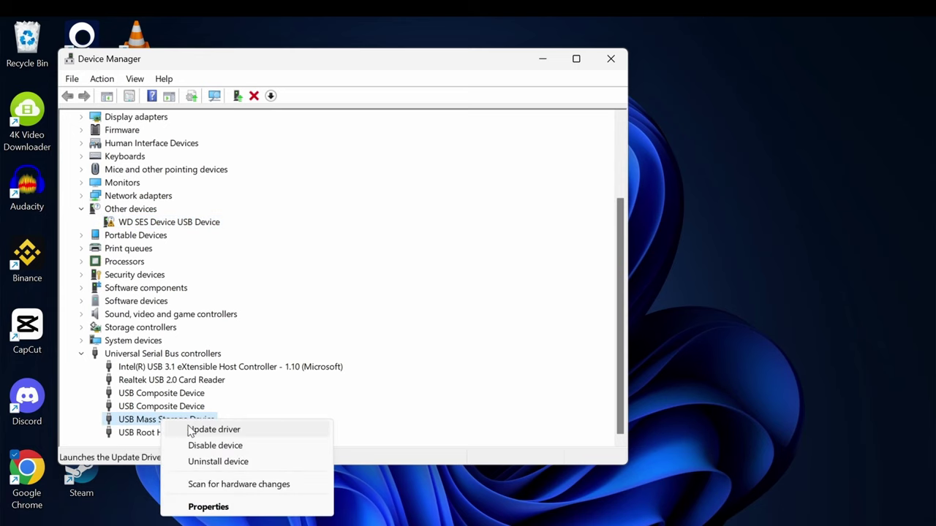
click(192, 432)
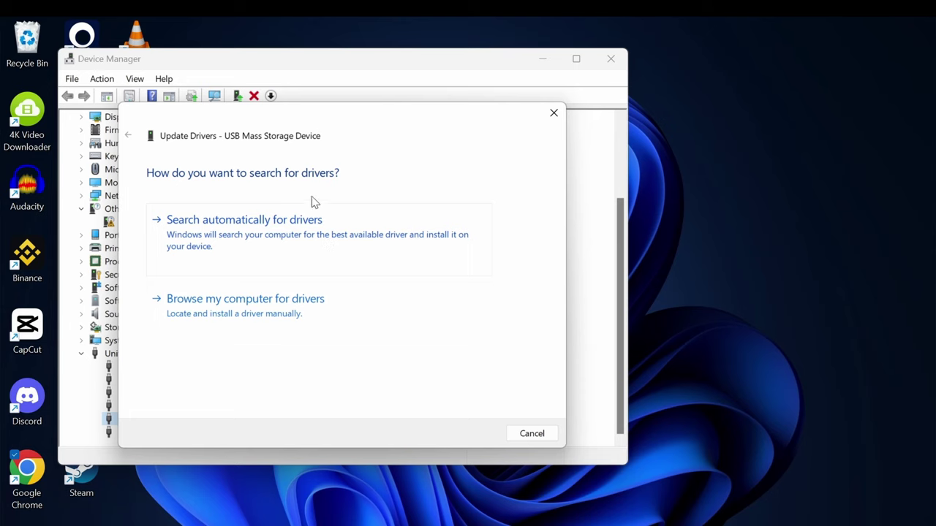
click(245, 252)
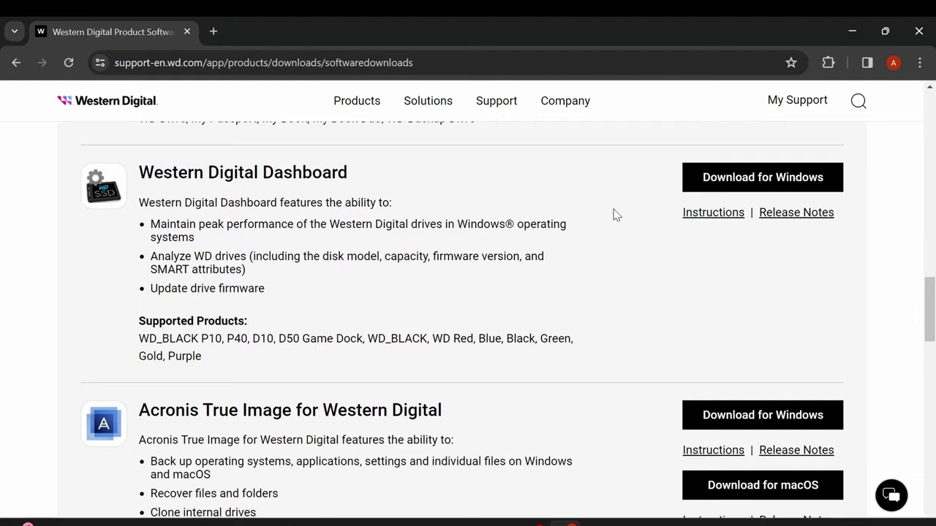
Step: Look through the WD software, firmware and utility downloads on the Western Digital support page in Chrome
scroll(307, 275, up, 6)
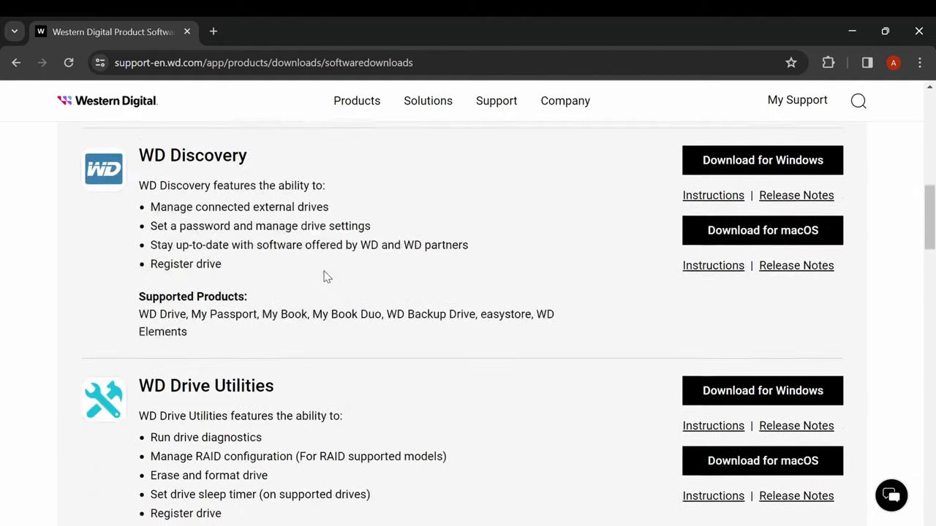
scroll(326, 276, up, 5)
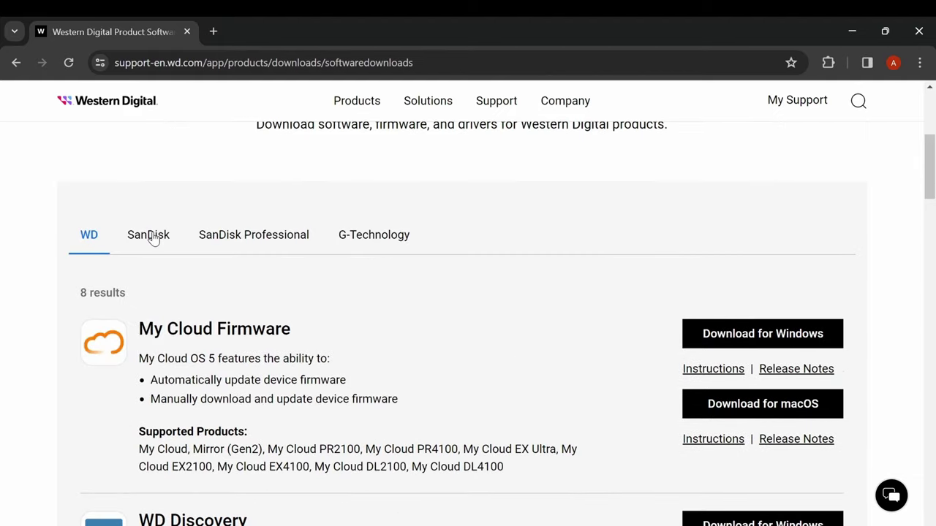
scroll(307, 292, down, 4)
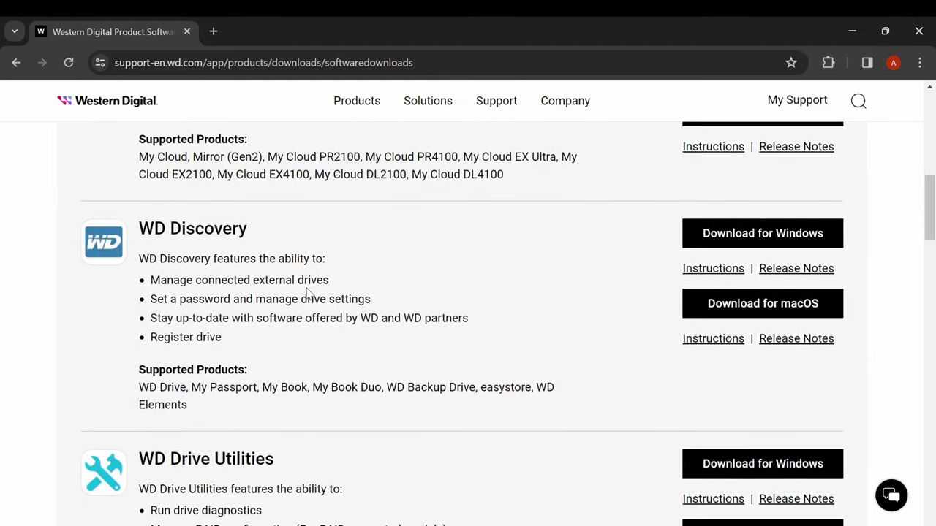
scroll(307, 294, down, 2)
scroll(307, 293, down, 4)
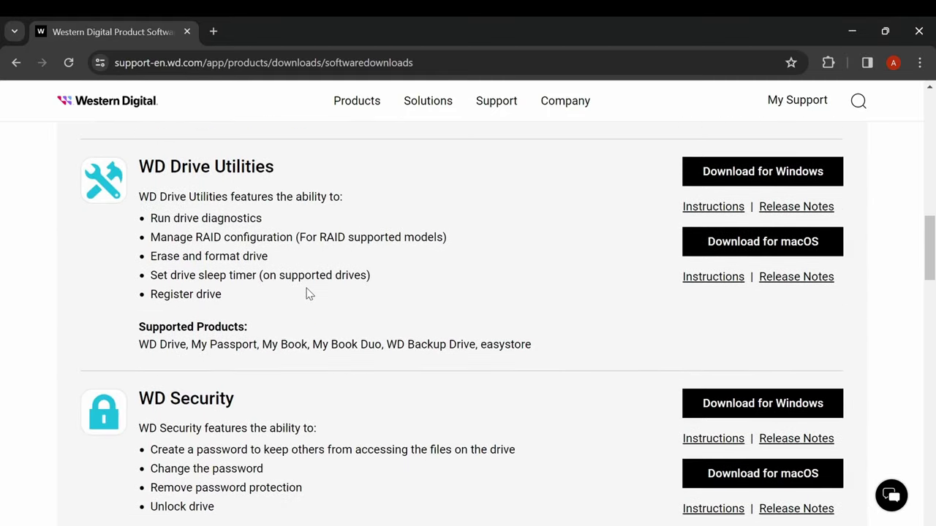
scroll(307, 290, down, 4)
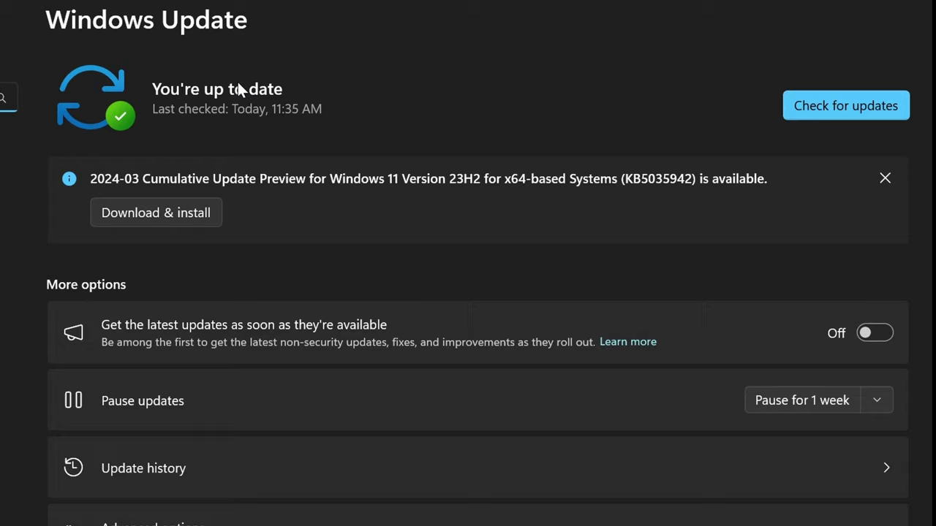
Step: Check for updates in Windows Update
click(804, 105)
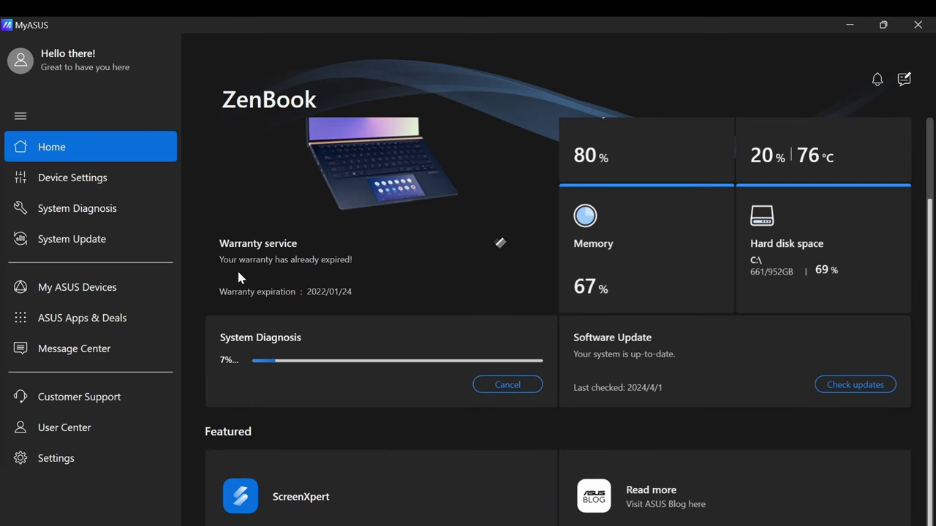
Step: Review the MyASUS home overview, the System Diagnosis history and the available diagnostic tools
scroll(238, 277, up, 2)
scroll(238, 276, down, 2)
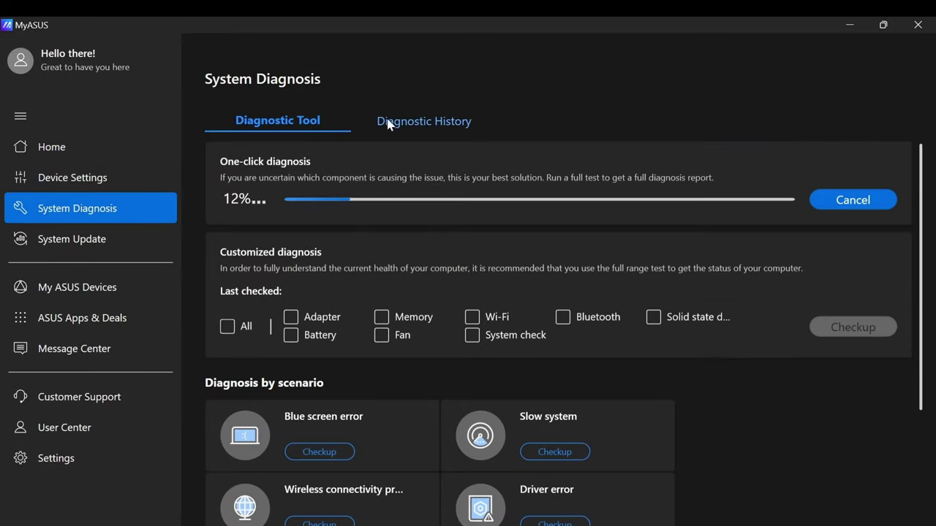
click(387, 122)
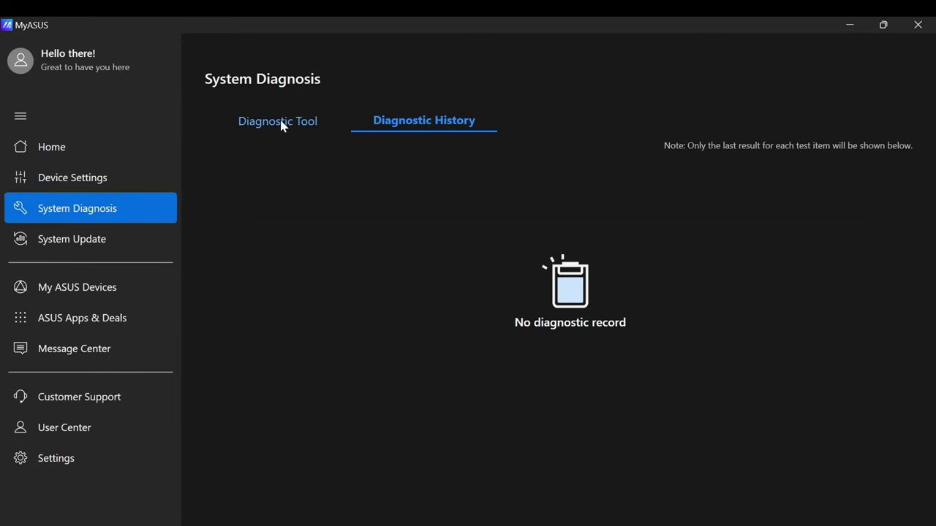
click(282, 126)
scroll(350, 213, down, 3)
scroll(307, 211, up, 1)
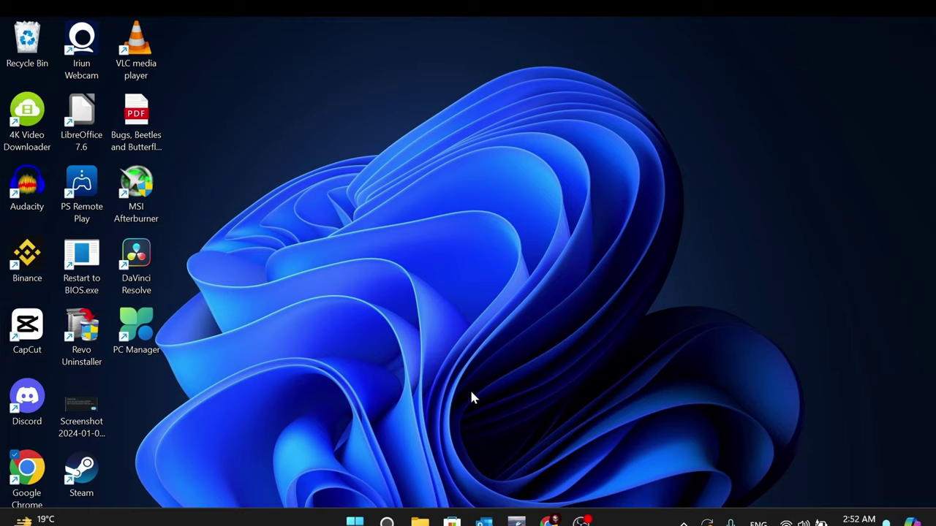
Step: Open Command Prompt as administrator and run chkdsk D: /f /r /x on the external drive
key(super)
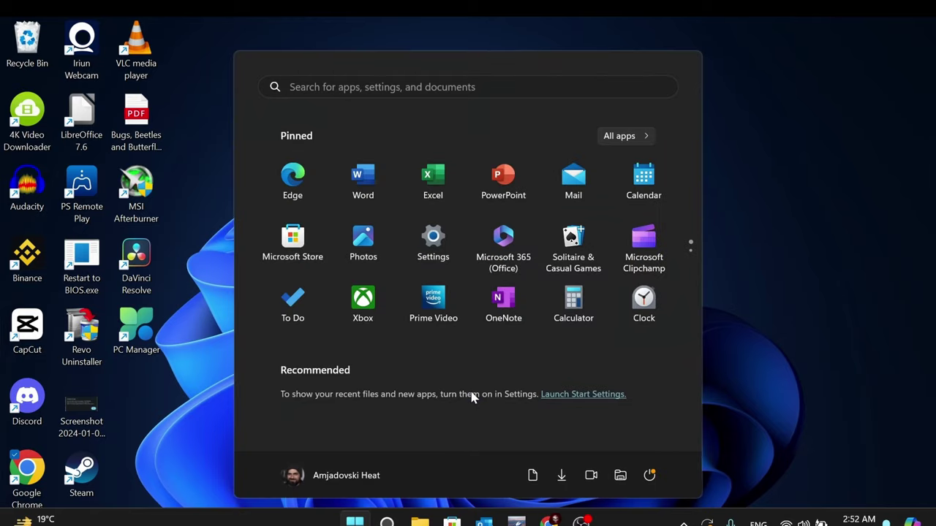
text(cmd)
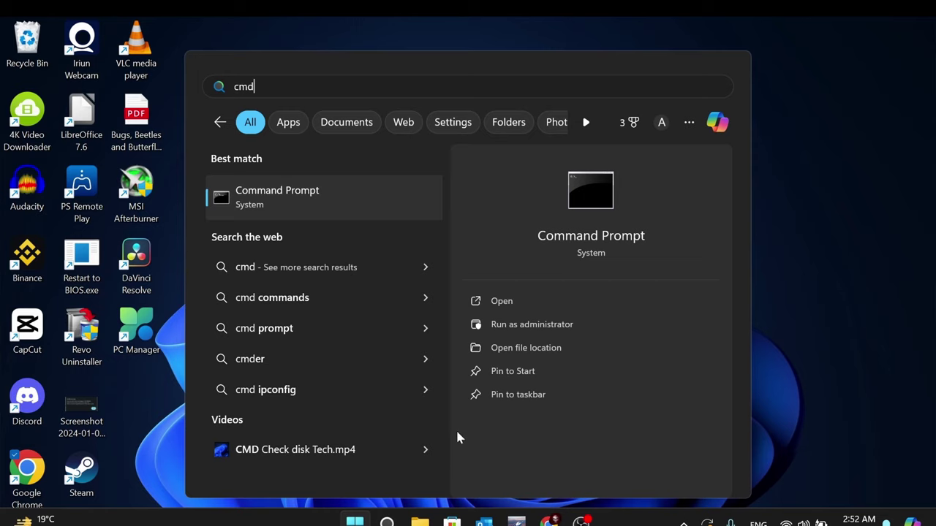
click(504, 323)
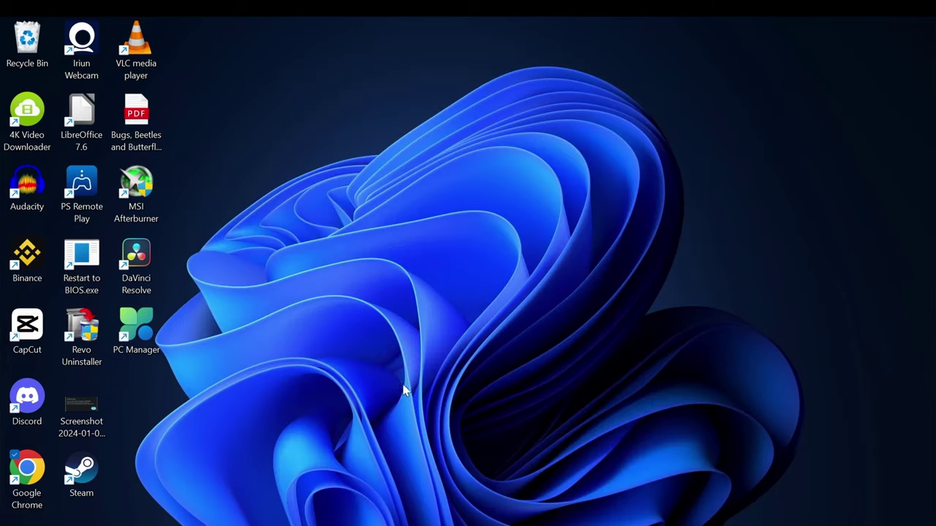
text(check)
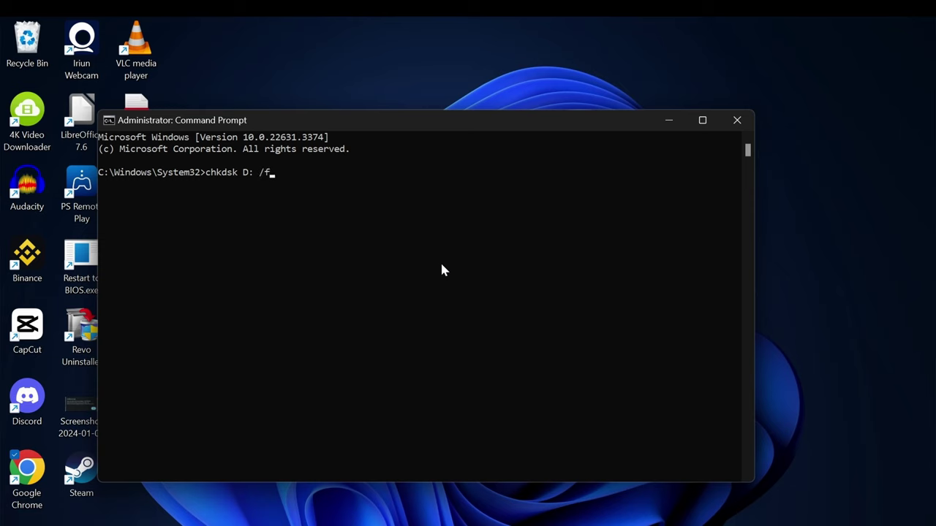
text(/)
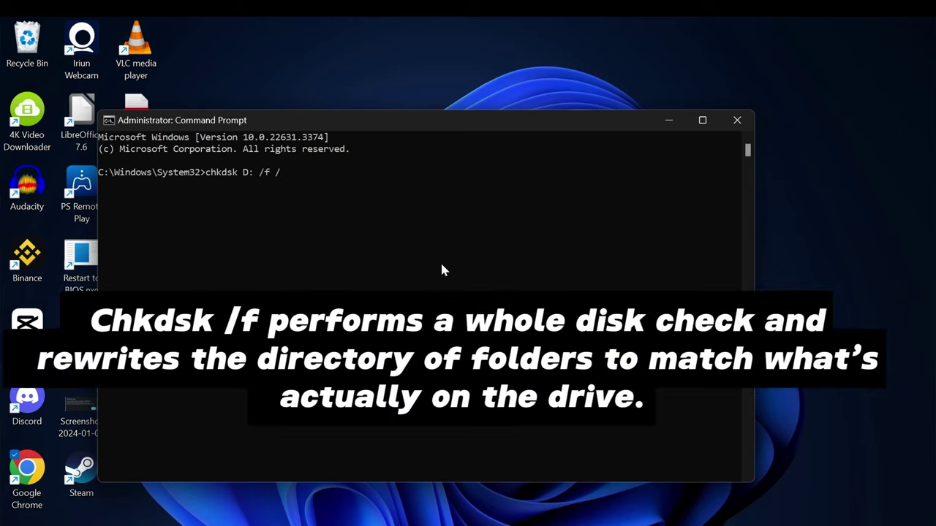
text(r /x)
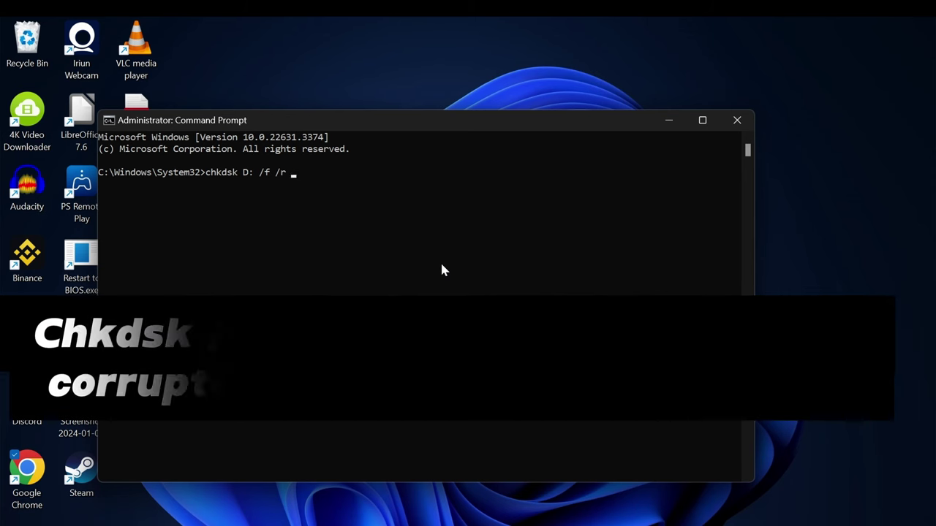
key(Return)
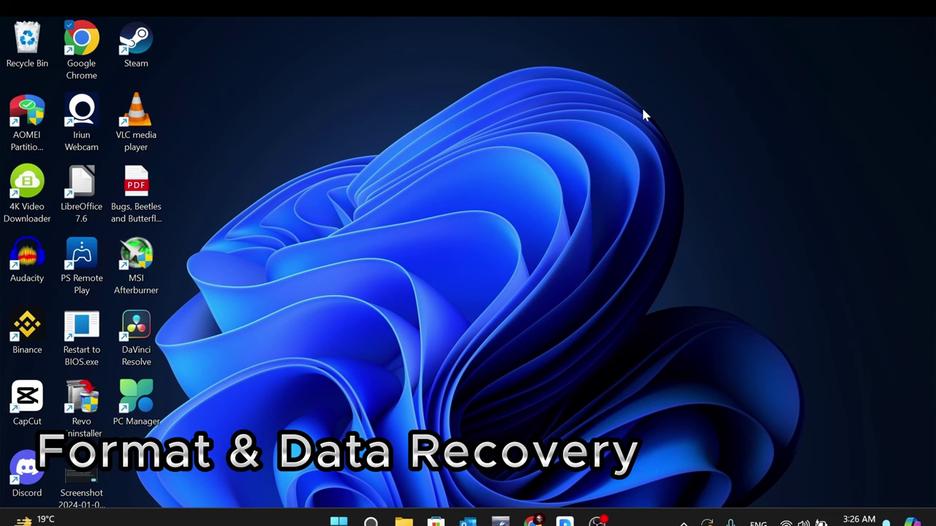
Step: Open a new Command Prompt as administrator and start the diskpart utility
key(super)
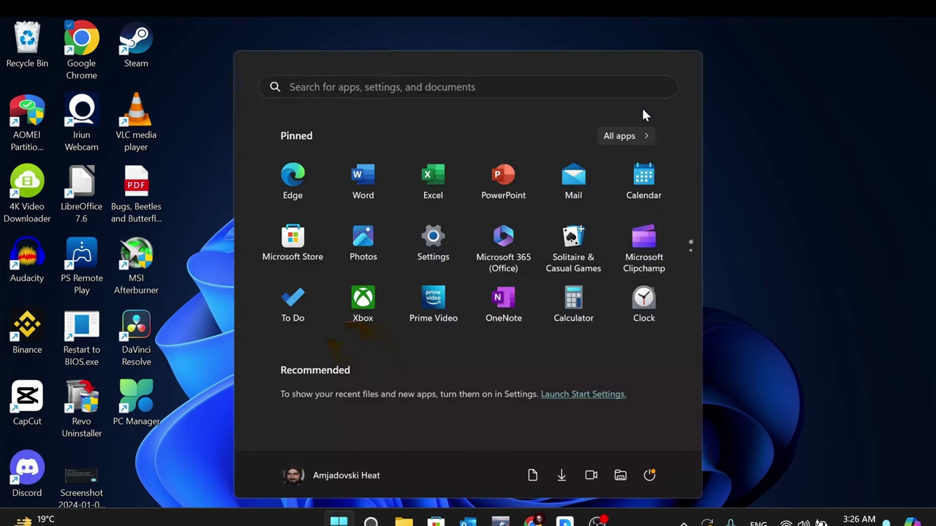
text(cmd)
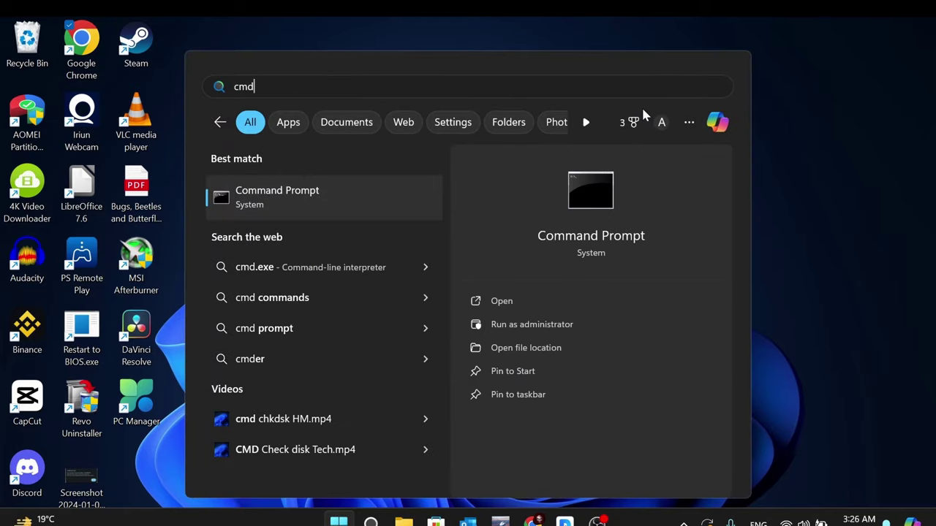
click(532, 323)
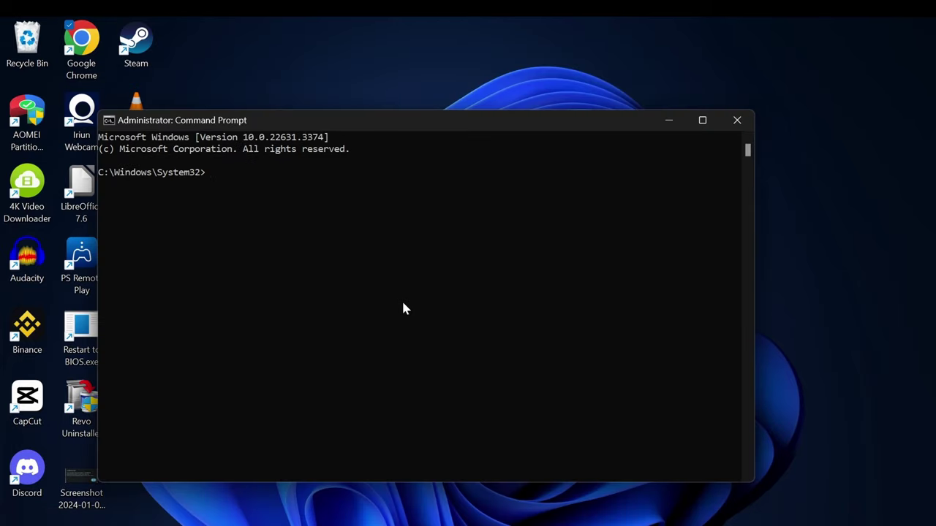
text(diskpart)
key(Return)
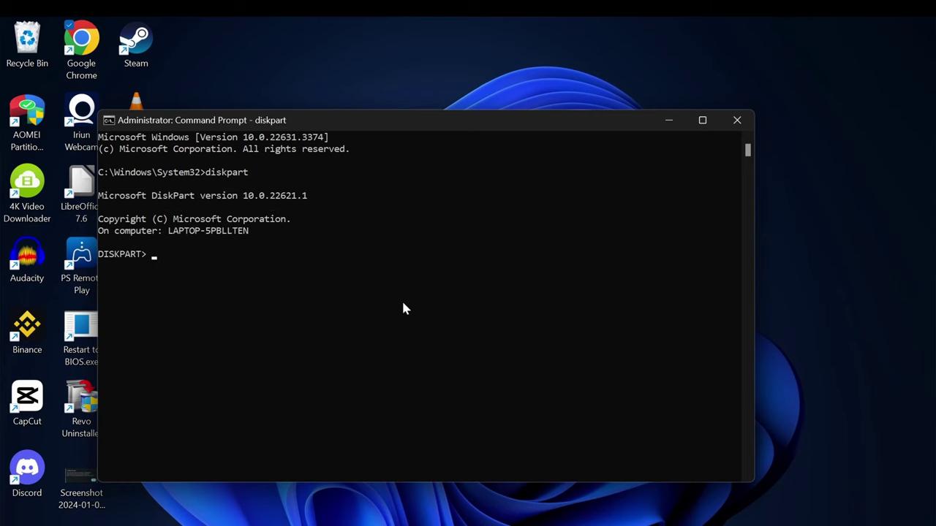
Step: List the disks in DiskPart and select disk 1
text(list )
text(disk)
key(Return)
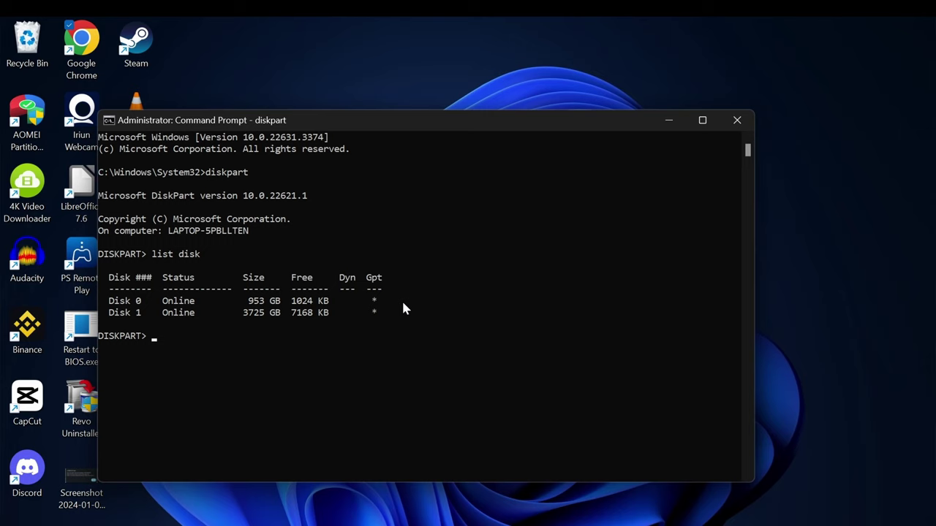
text(select disk 1)
key(Return)
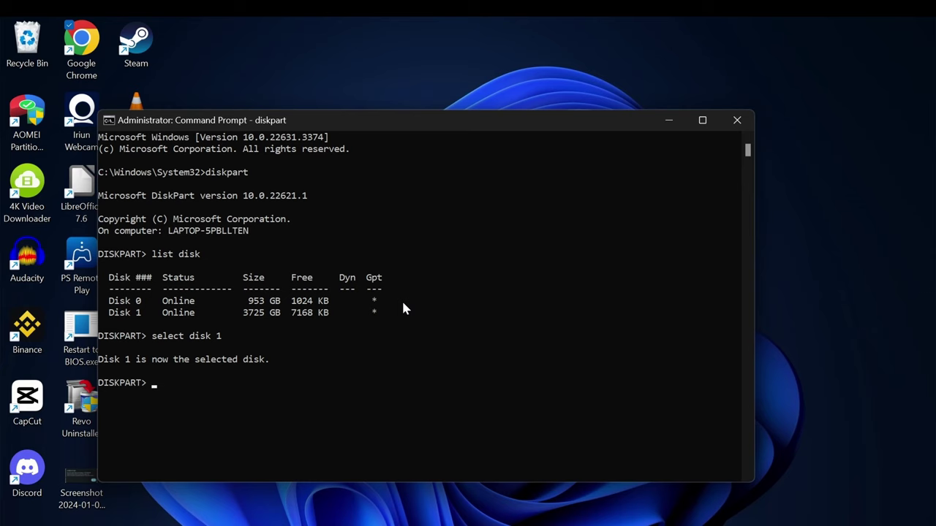
Step: Enter the clean command in DiskPart to wipe the selected disk 1
text(clean)
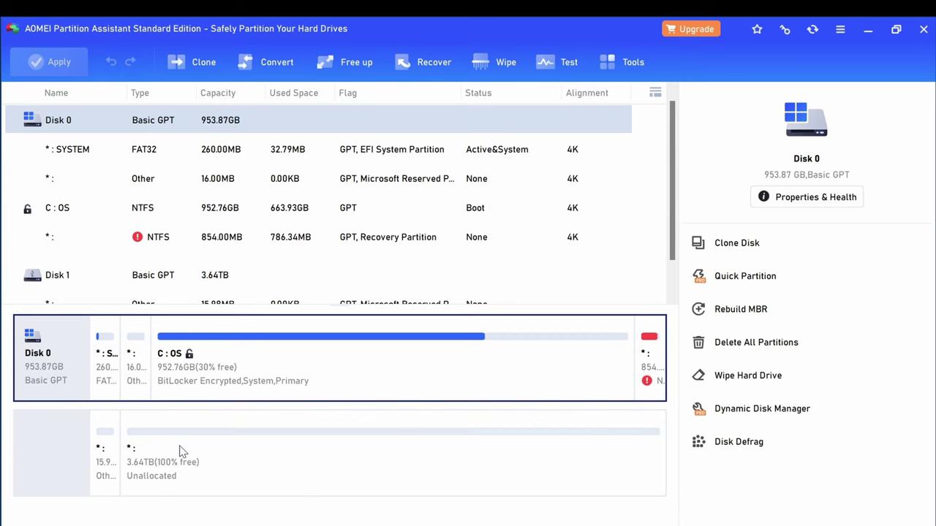
Step: In AOMEI Partition Assistant, create a 3.64TB NTFS partition with letter D: in Disk 1's unallocated space and apply the operation
click(182, 451)
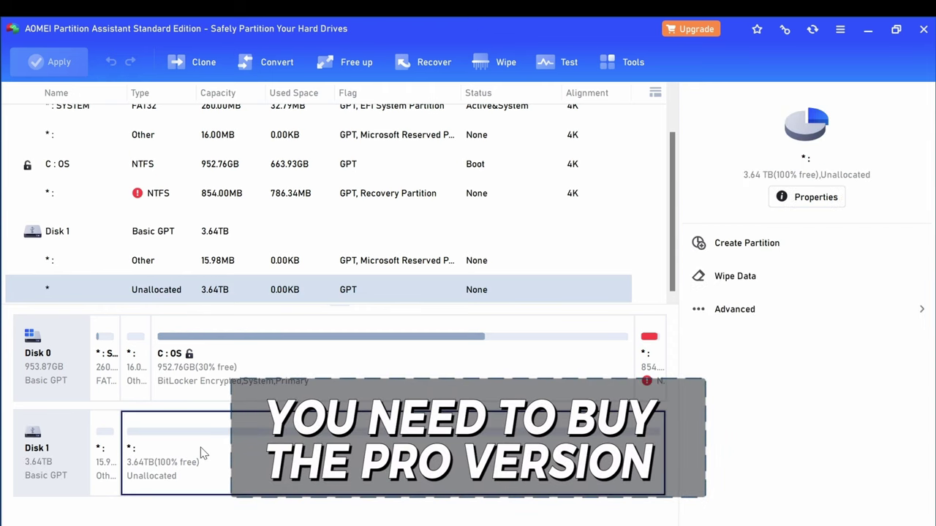
click(749, 243)
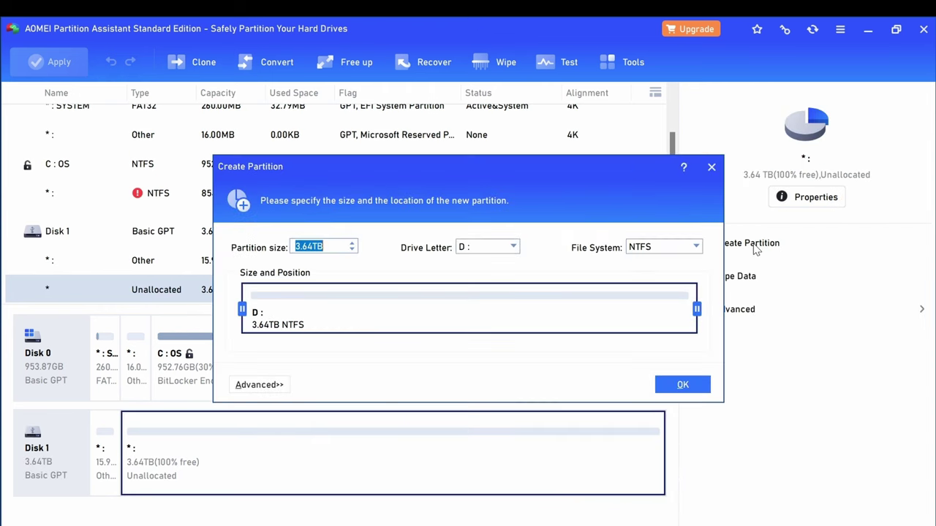
click(666, 385)
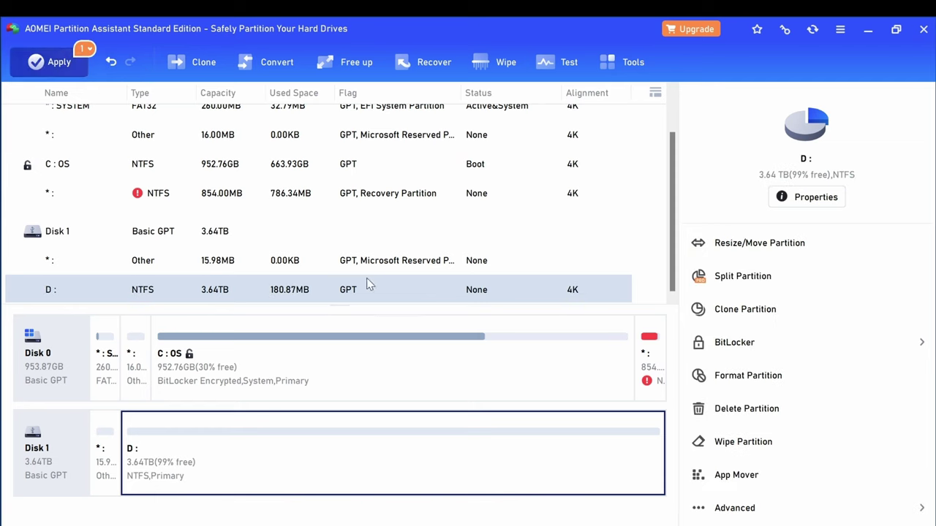
click(669, 441)
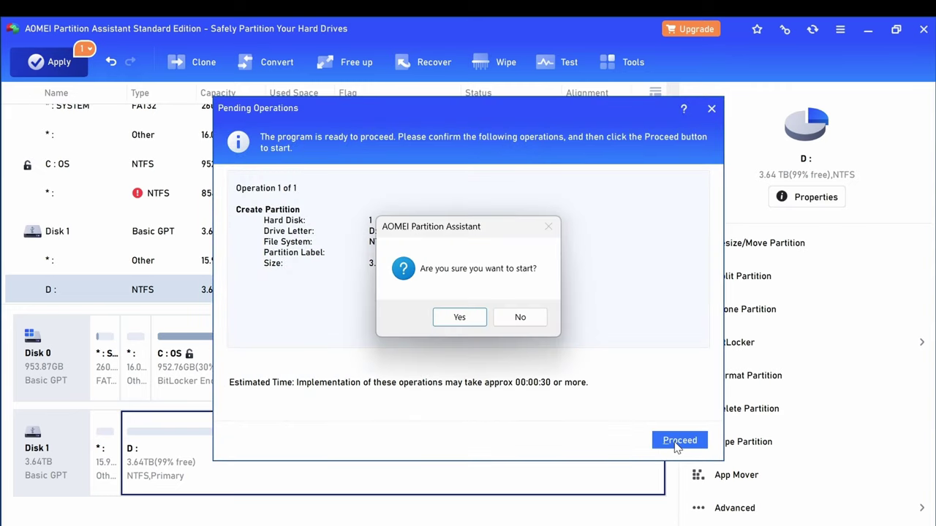
click(465, 317)
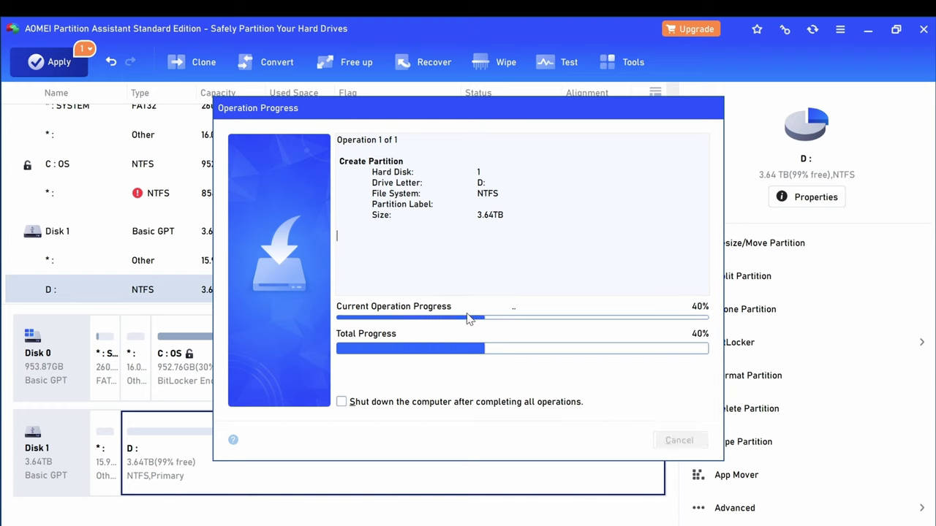
click(549, 318)
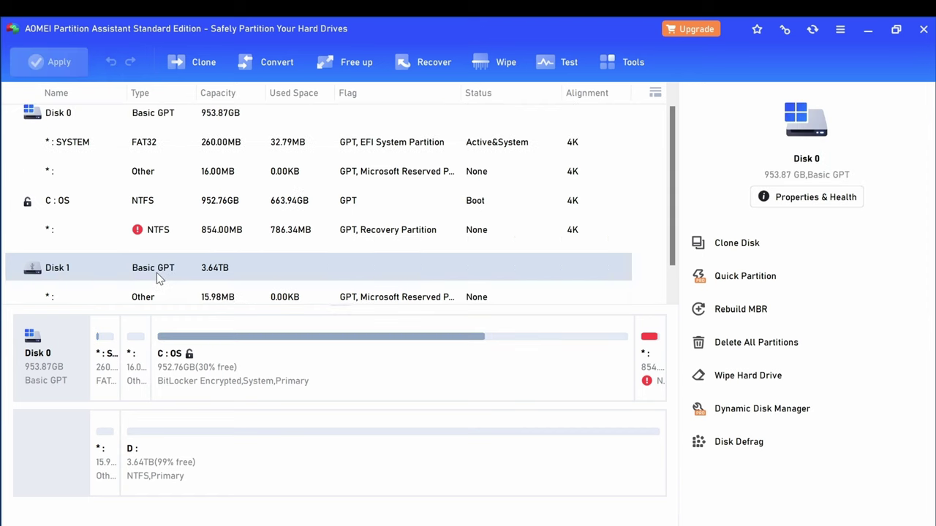
Step: Rebuild the MBR of Disk 1 with the type Windows 7/8/10/11/2011/2012 and apply the pending operation
right_click(157, 272)
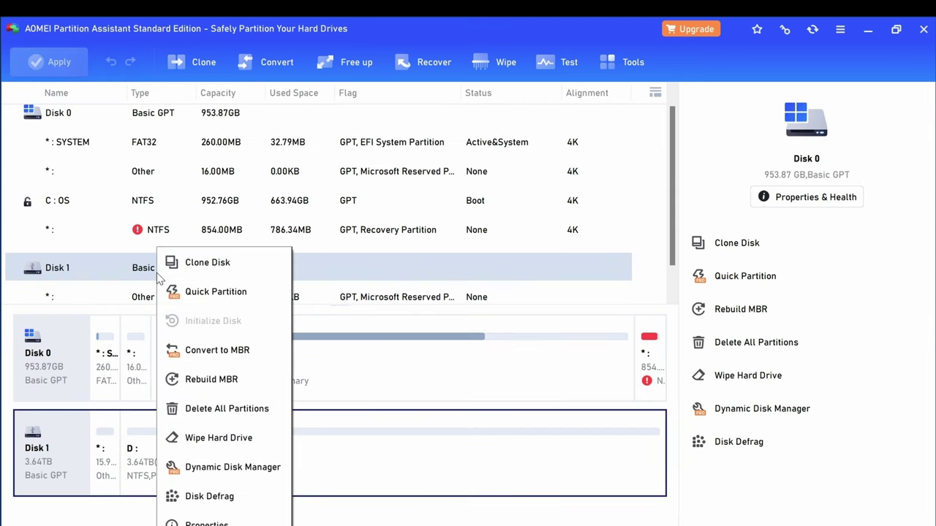
click(212, 392)
click(494, 298)
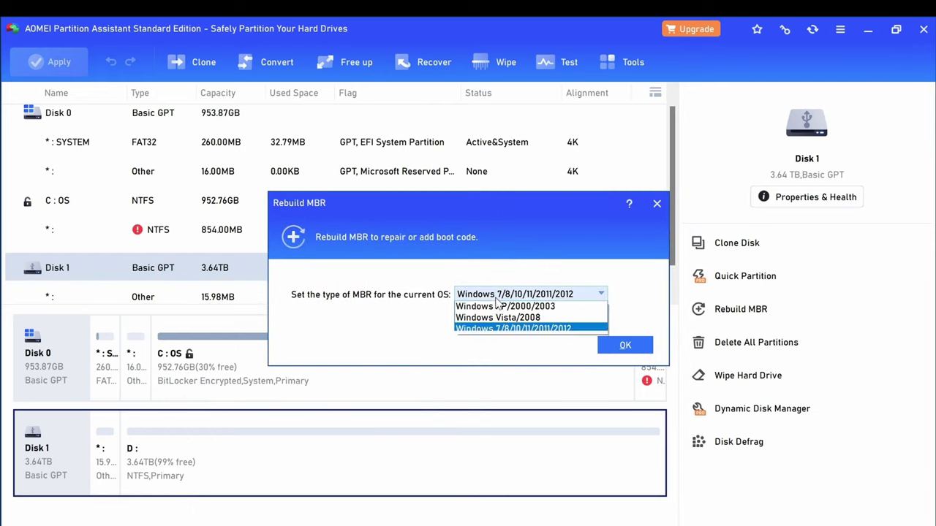
click(495, 298)
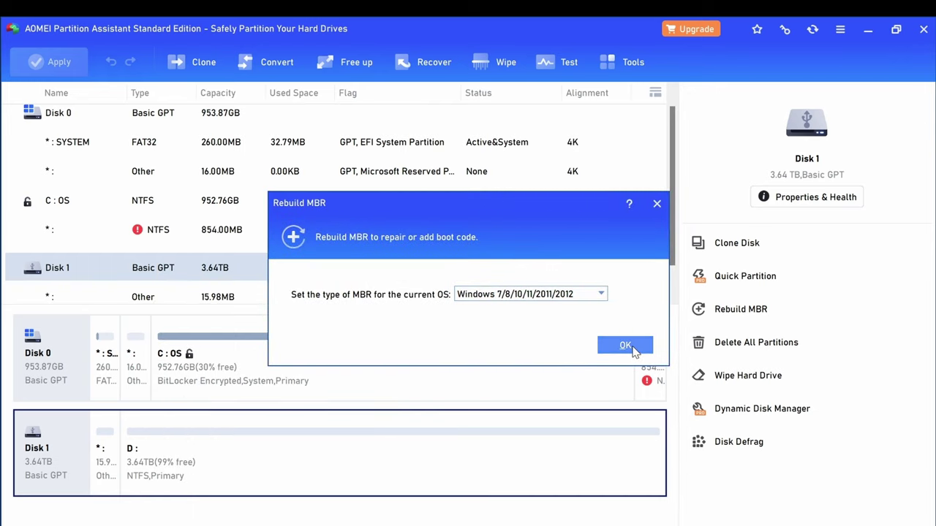
click(631, 349)
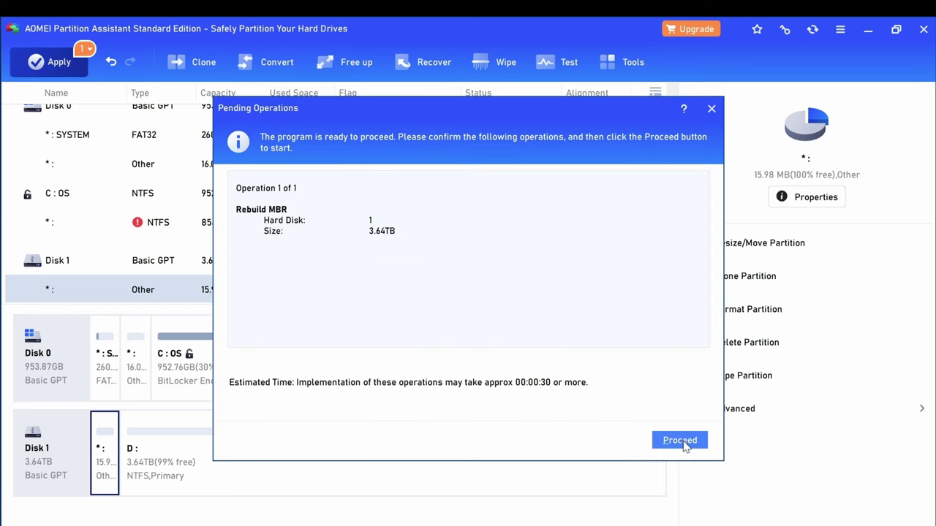
click(679, 441)
click(460, 320)
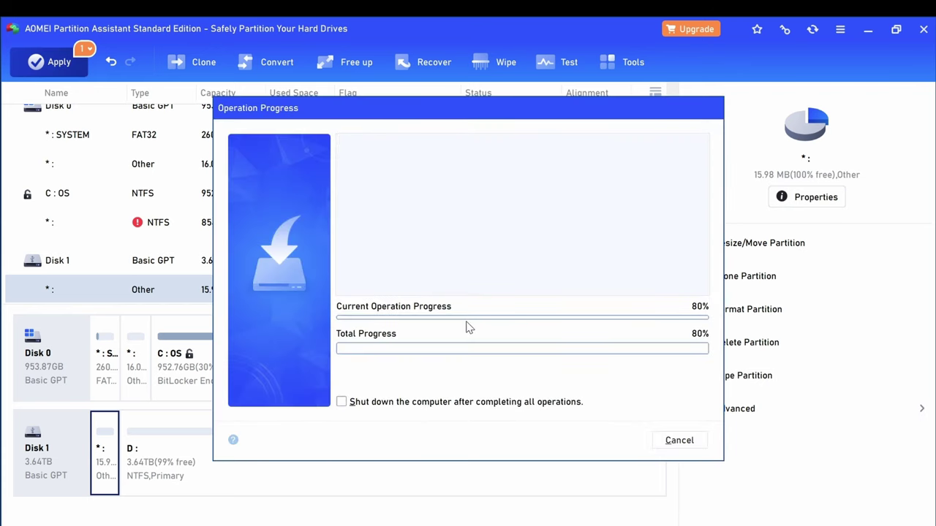
click(557, 315)
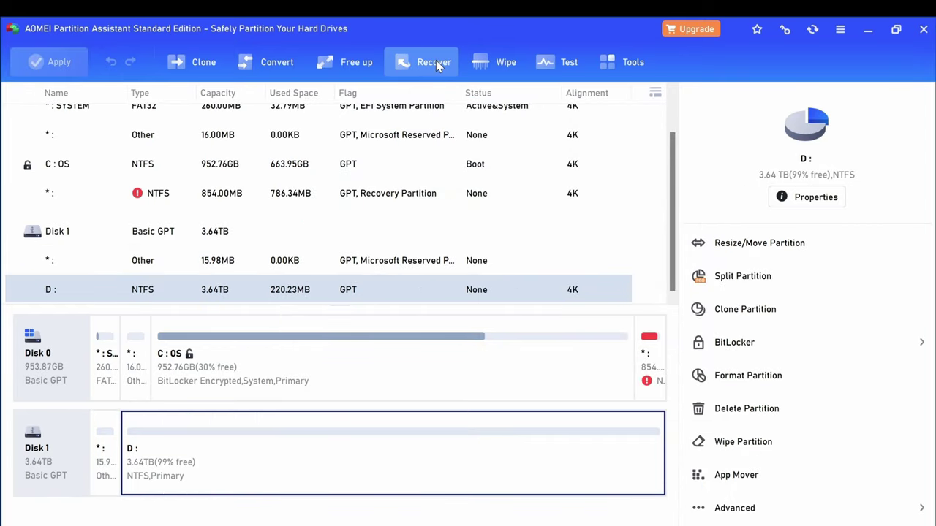
Step: Open the Recover Data tool and start a scan of drive D: for deleted or lost files
click(437, 64)
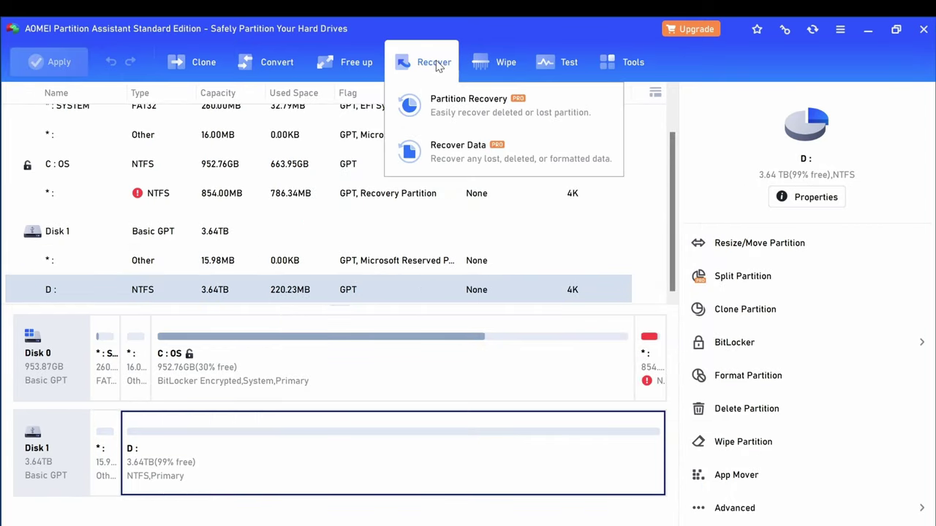
click(447, 153)
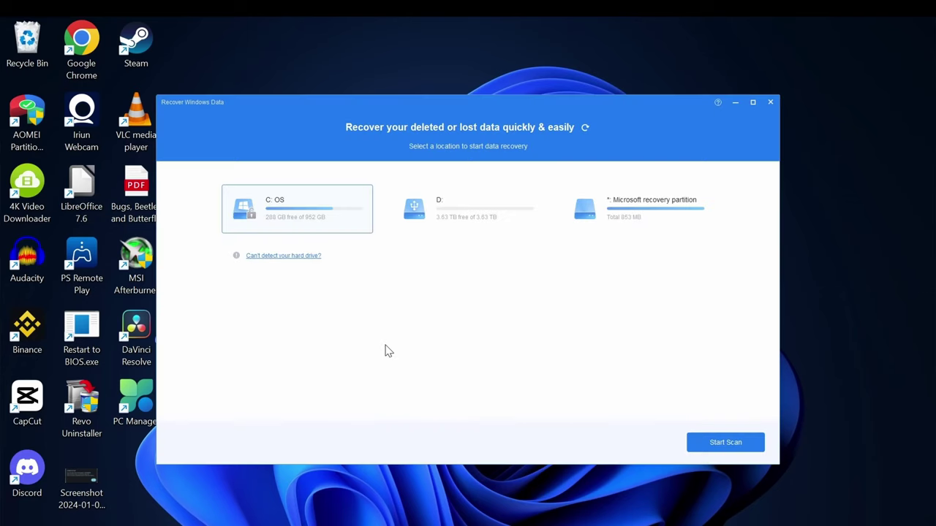
click(441, 204)
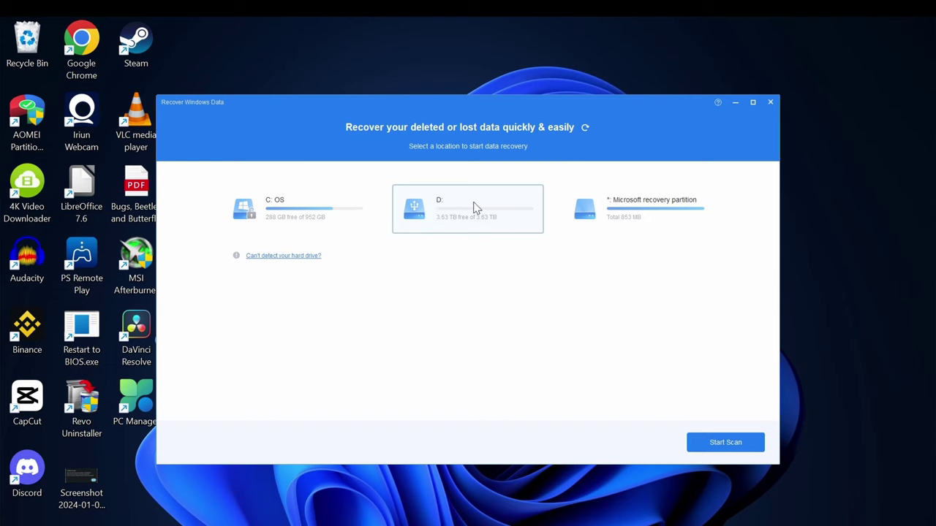
click(724, 441)
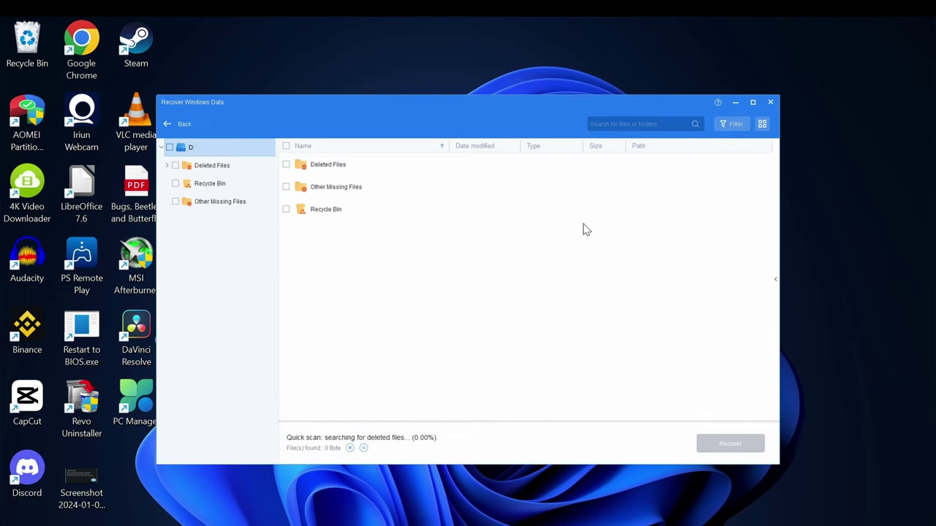